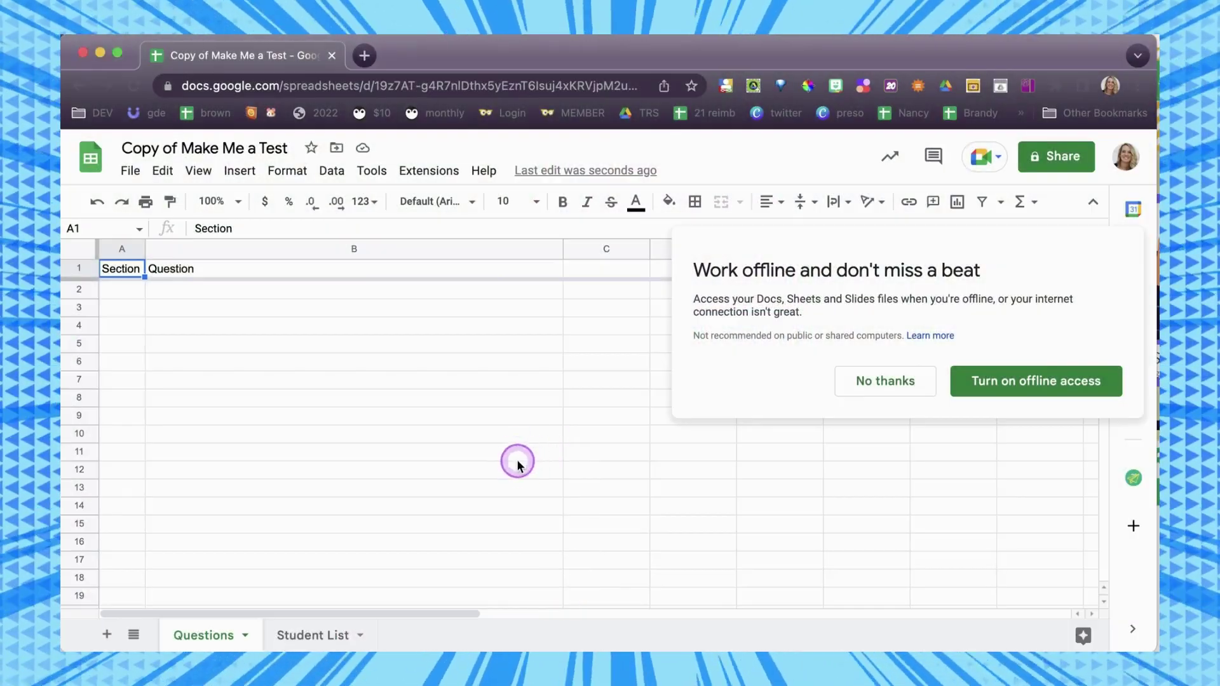
Dismiss the work-offline prompt with 'No thanks'.
click(896, 381)
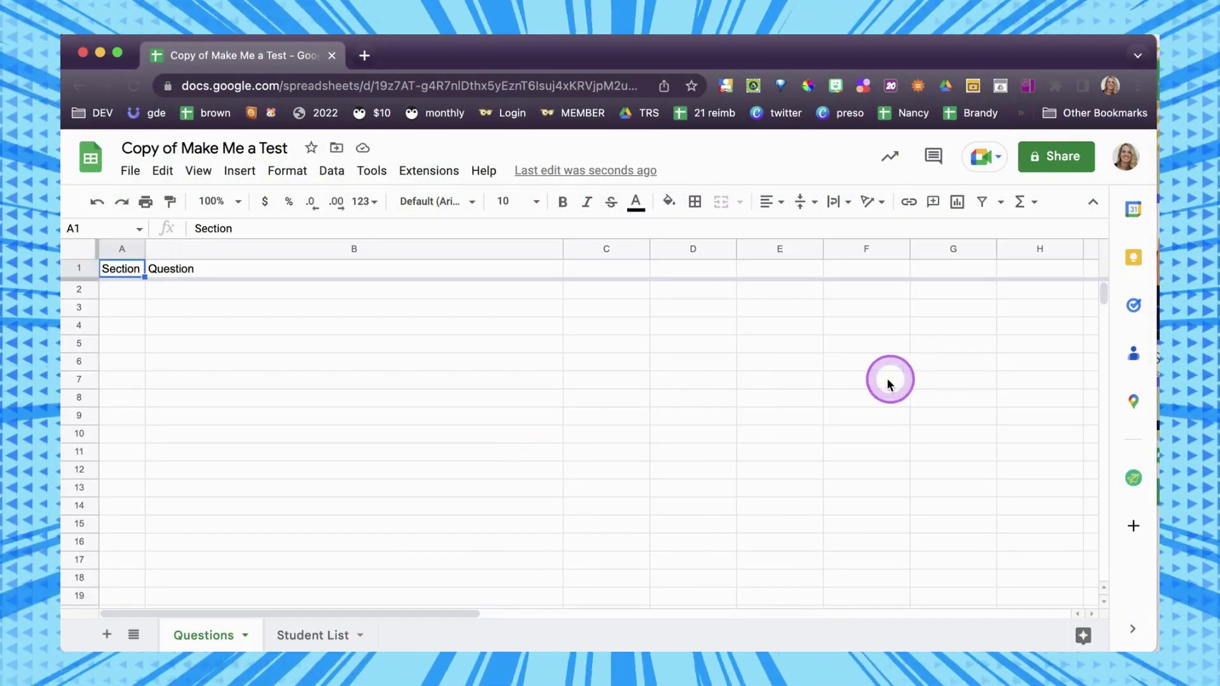
Enter 'Question 1' and 'This is question 2' in cells B2 and B3.
click(216, 292)
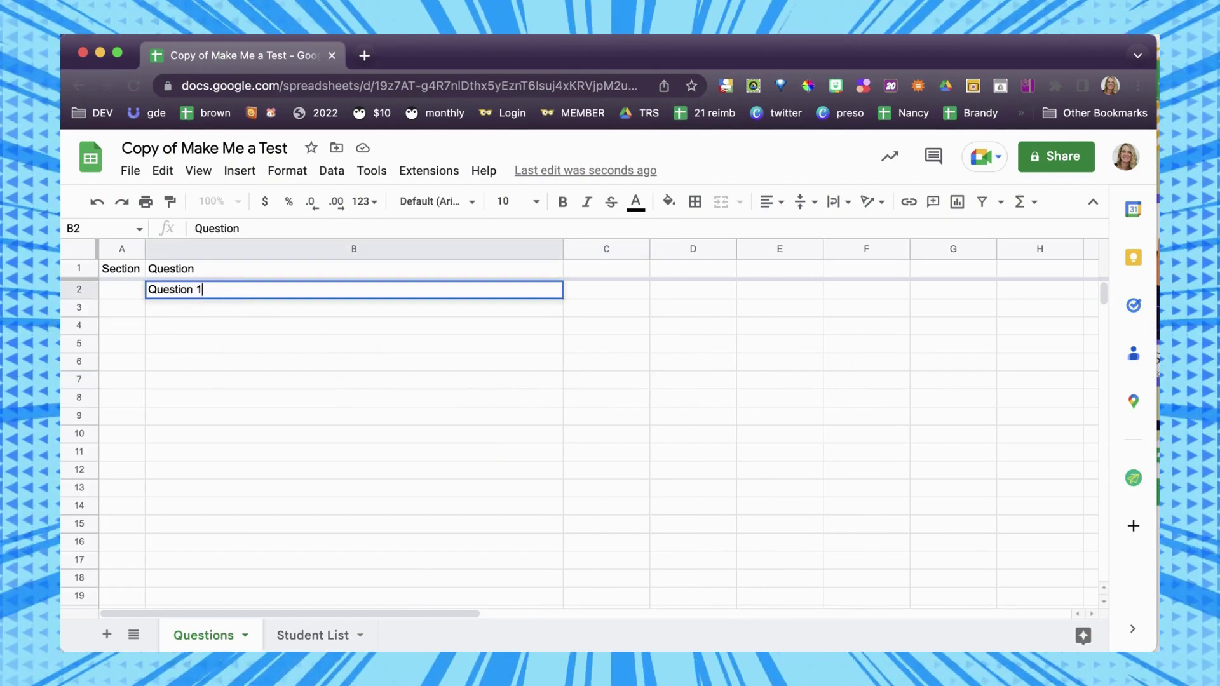
text(Question 1)
key(Return)
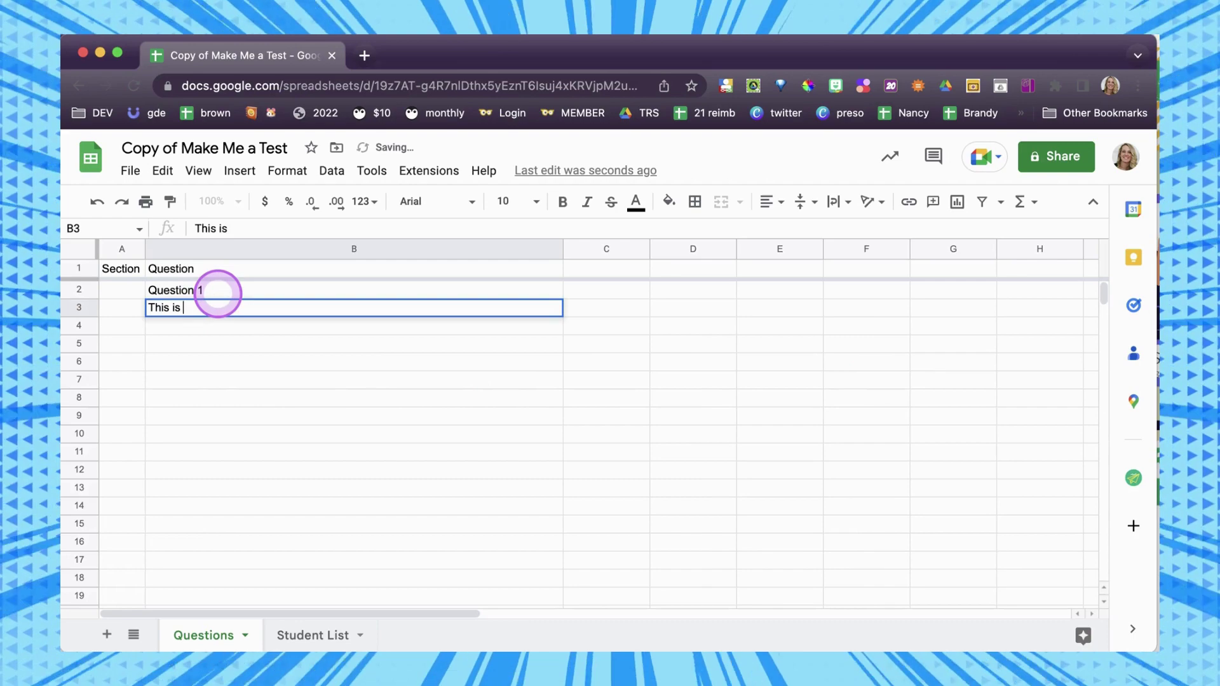
text(This is question 2)
key(Return)
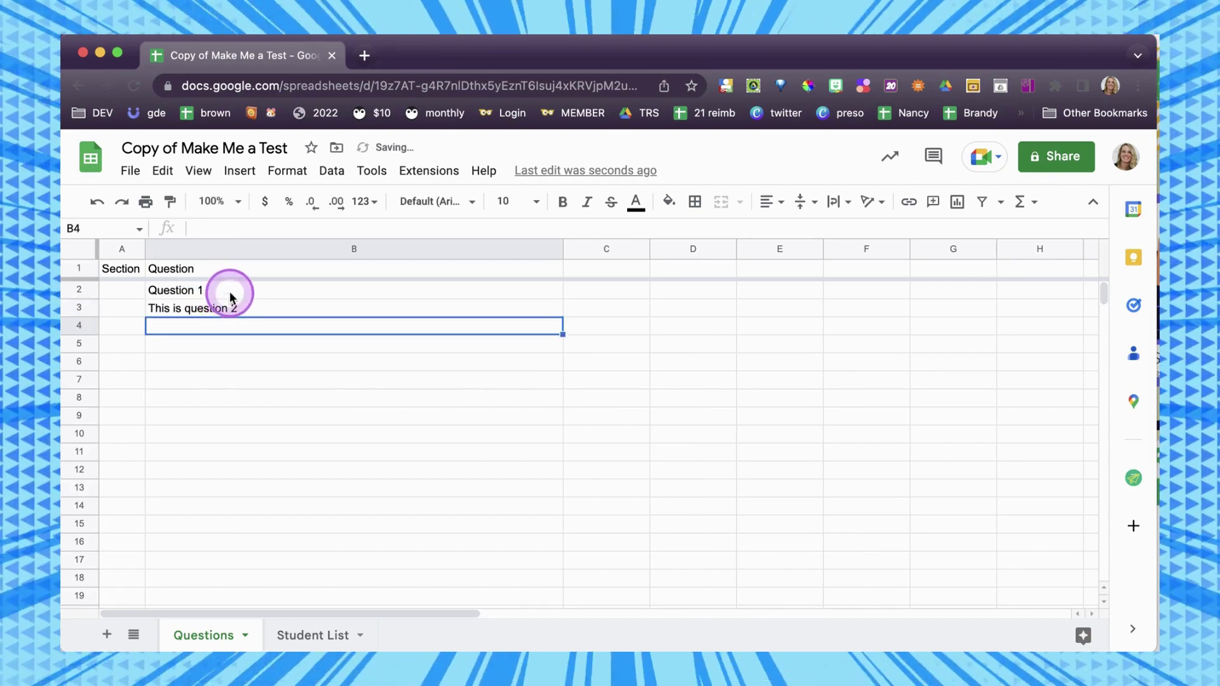
Autofill the question pattern down column B to row 73, then switch to the Student List sheet.
drag(230, 298, 233, 311)
drag(579, 592, 580, 604)
click(309, 311)
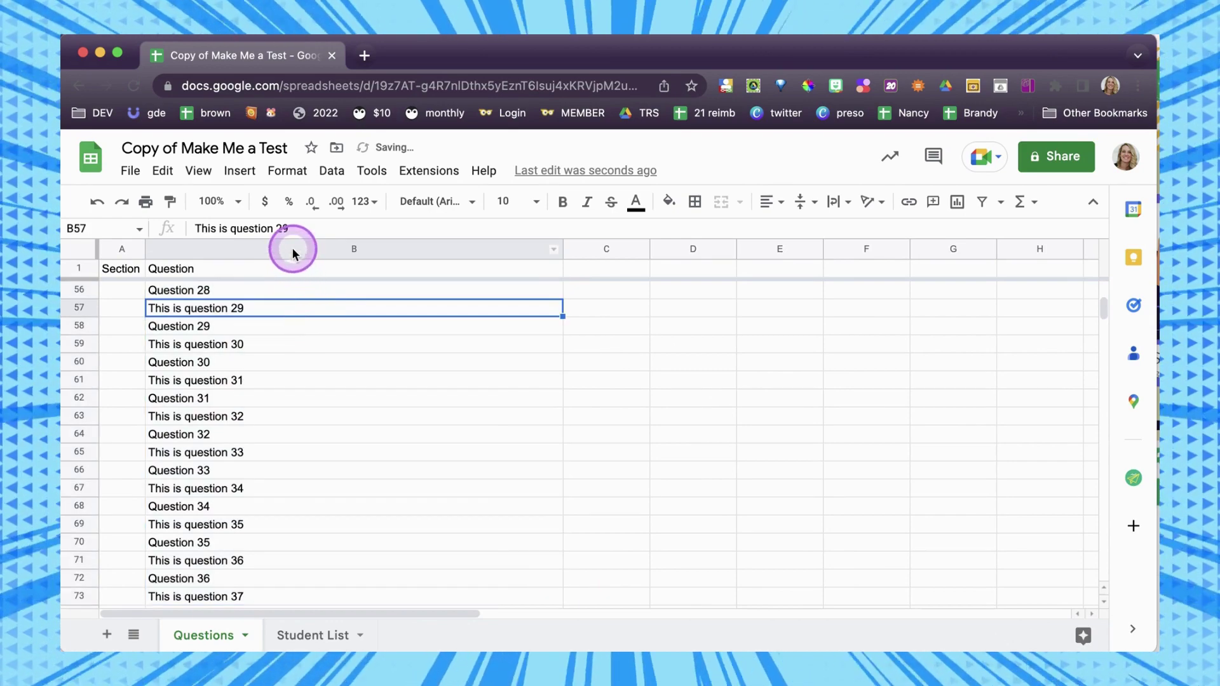
click(292, 247)
scroll(373, 349, up, 15)
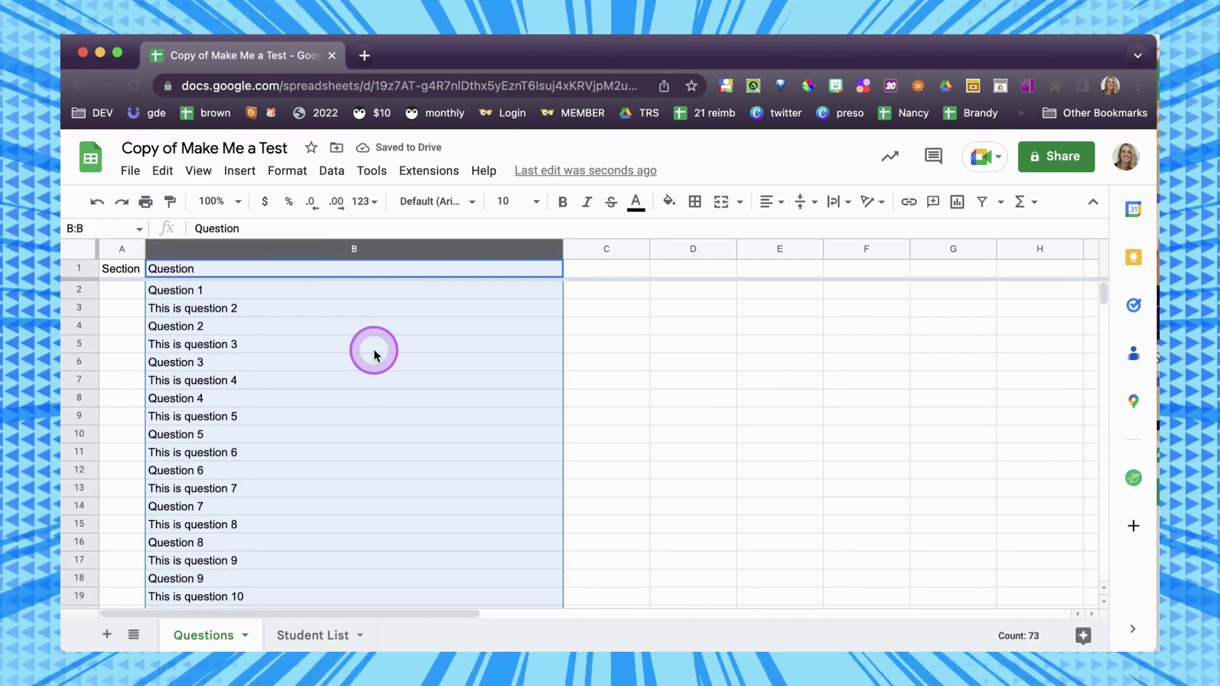
click(374, 349)
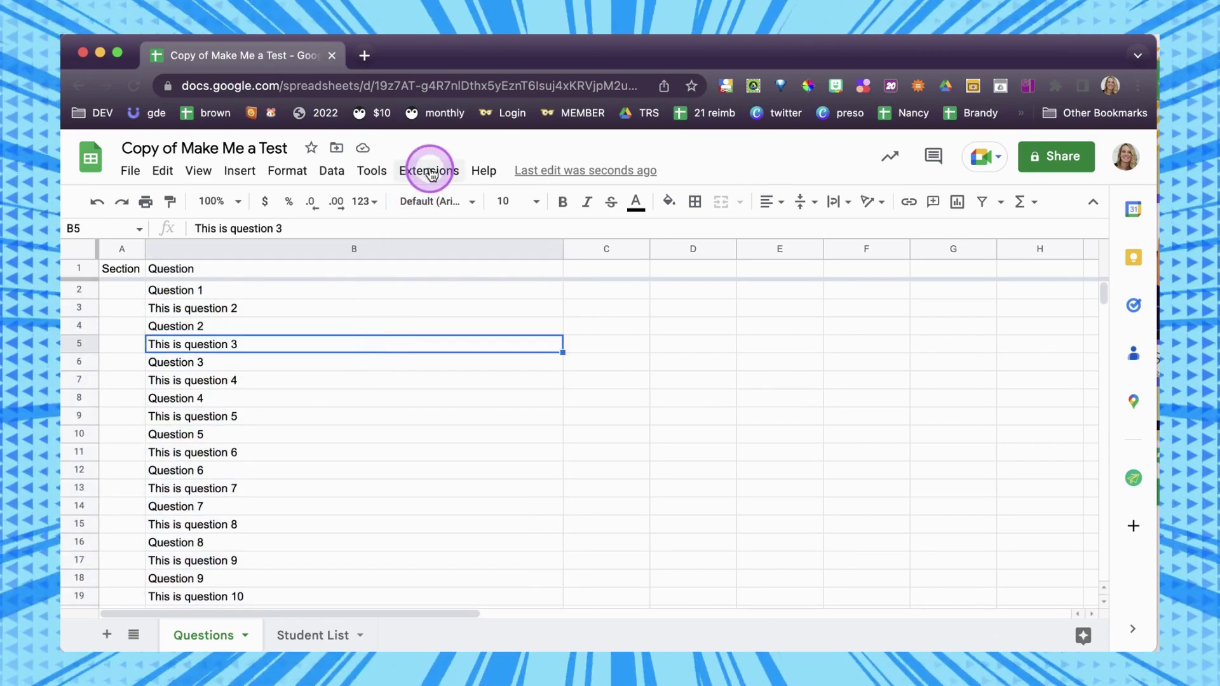
click(312, 634)
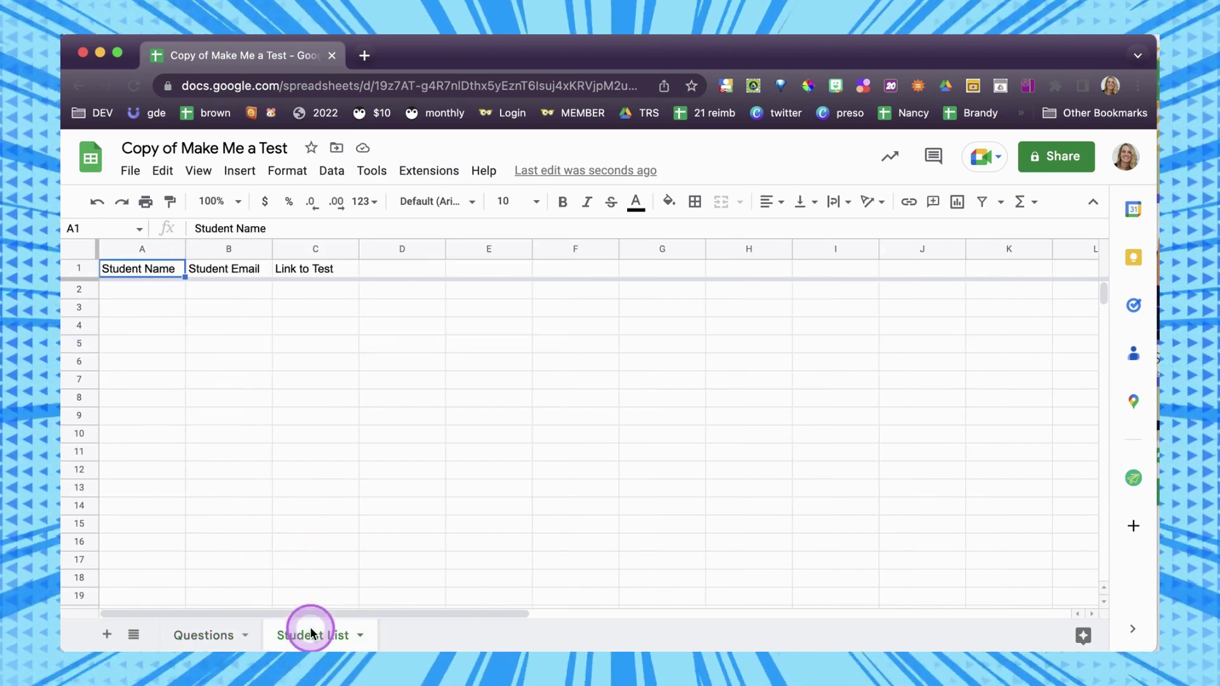
Enter seven student names in A2:A8 and the student email address in B2.
click(158, 302)
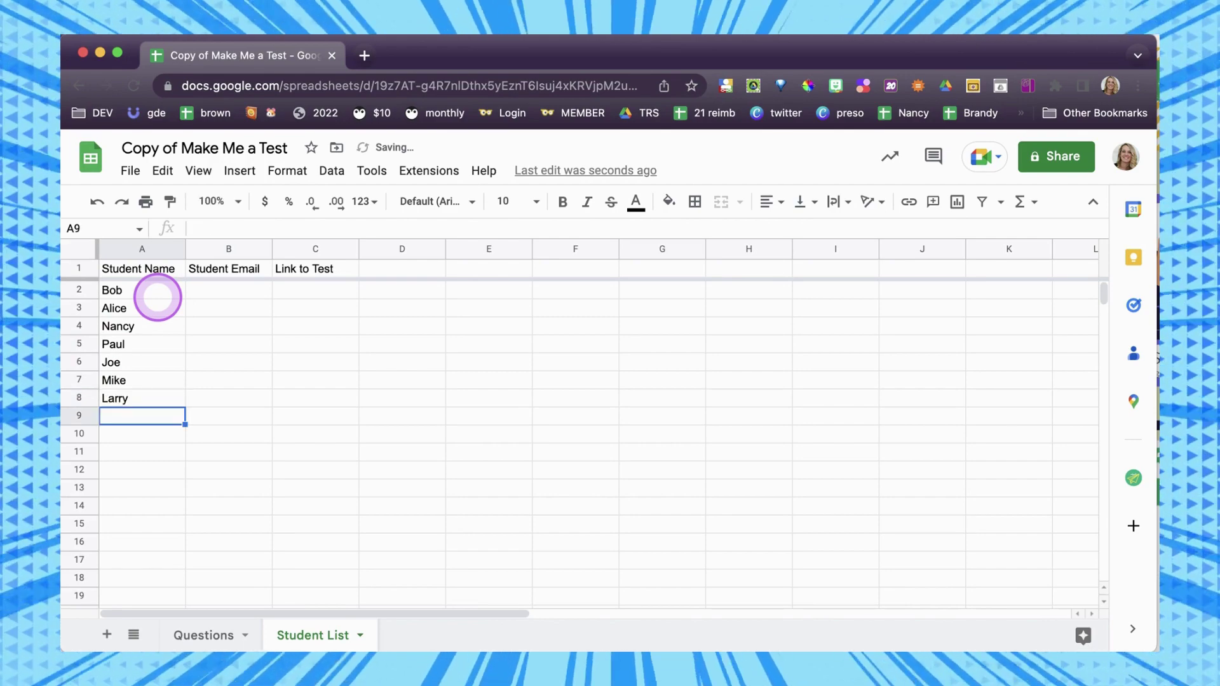
click(211, 300)
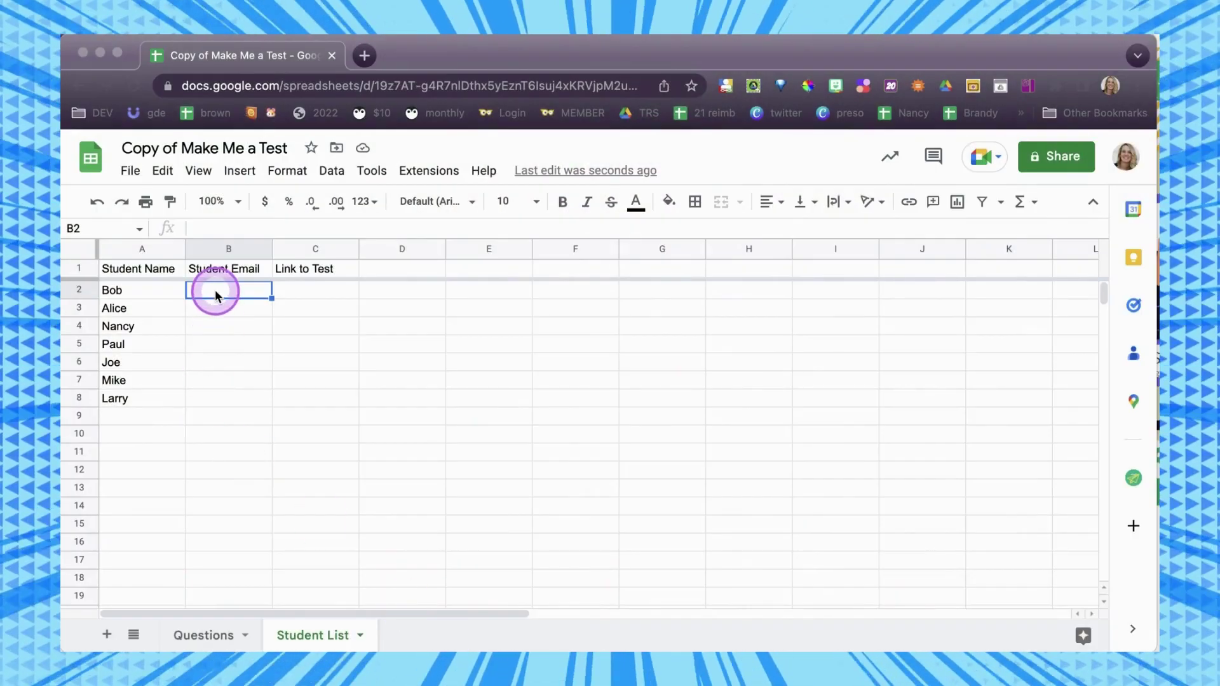
click(216, 292)
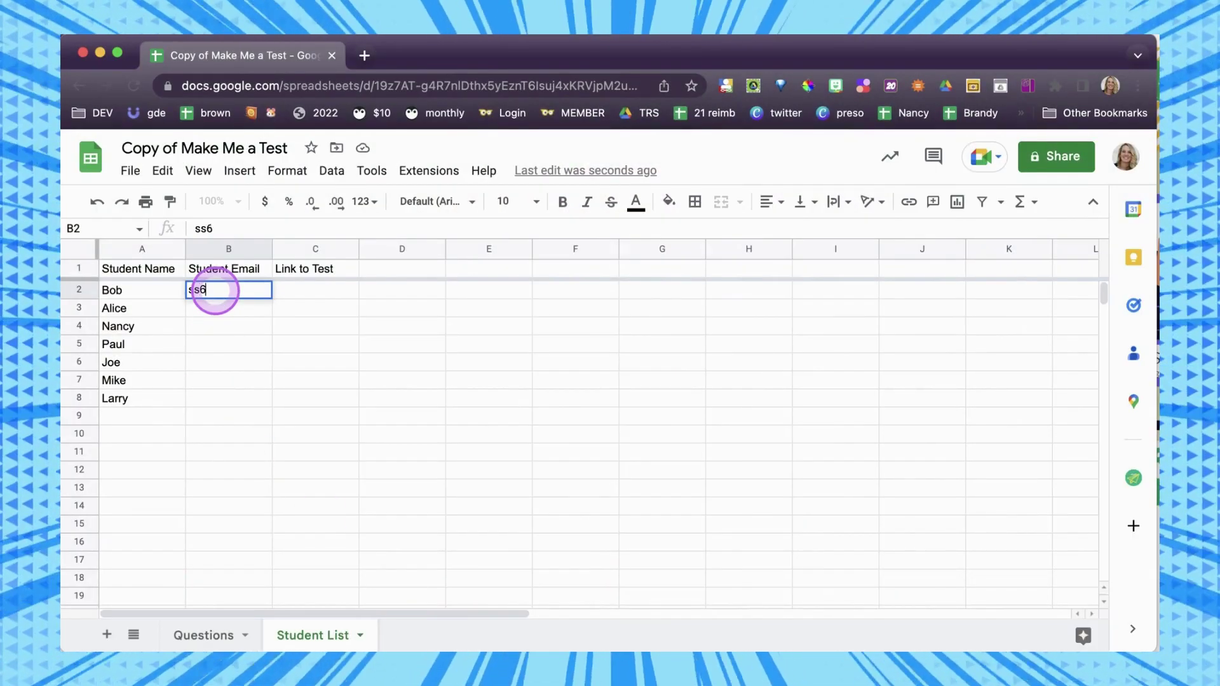
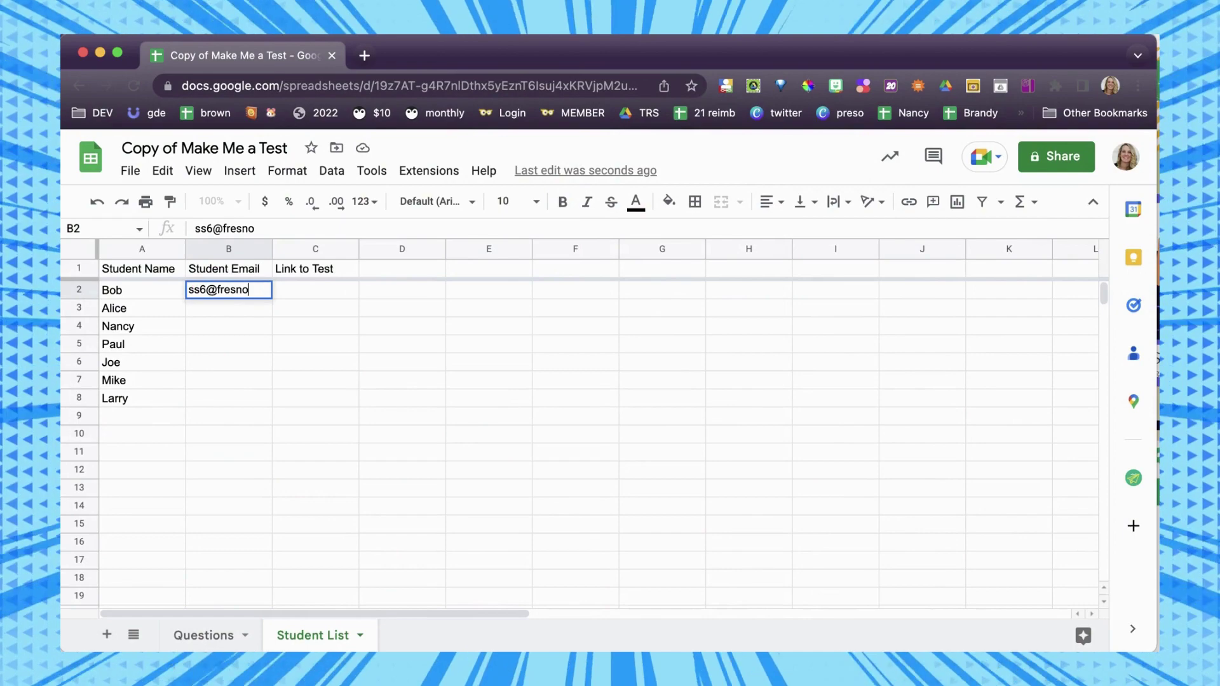
key(Return)
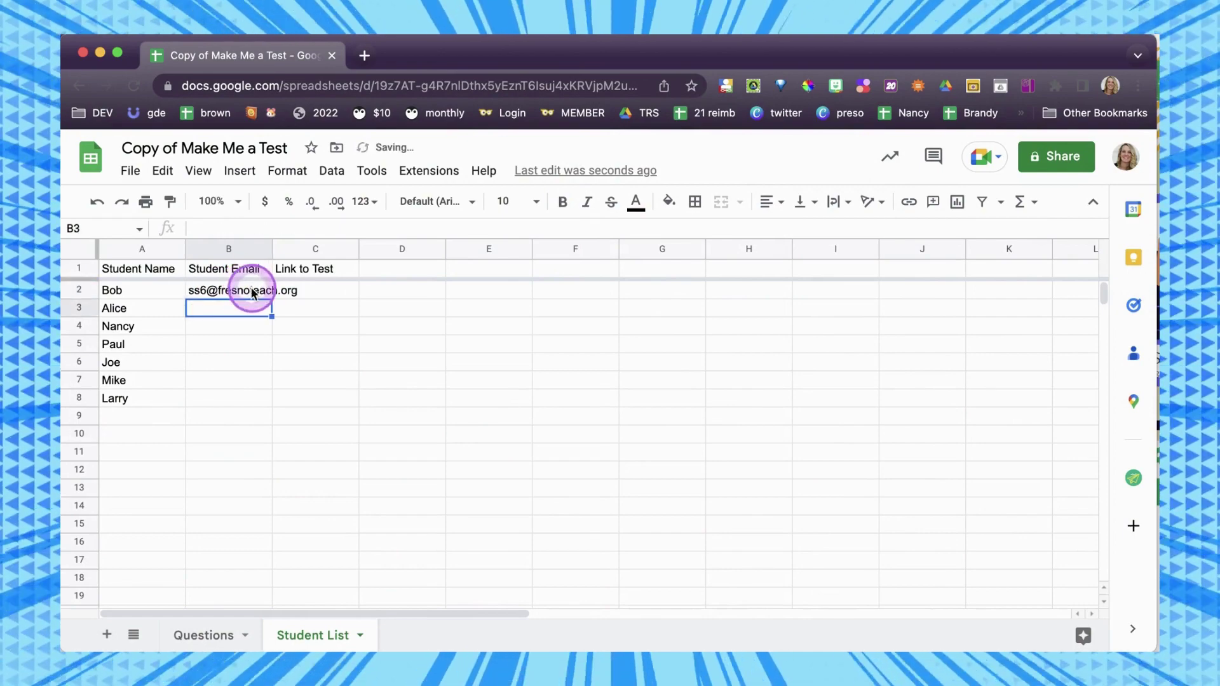
Fill the B2 email address down through B8.
click(258, 291)
drag(272, 299, 268, 399)
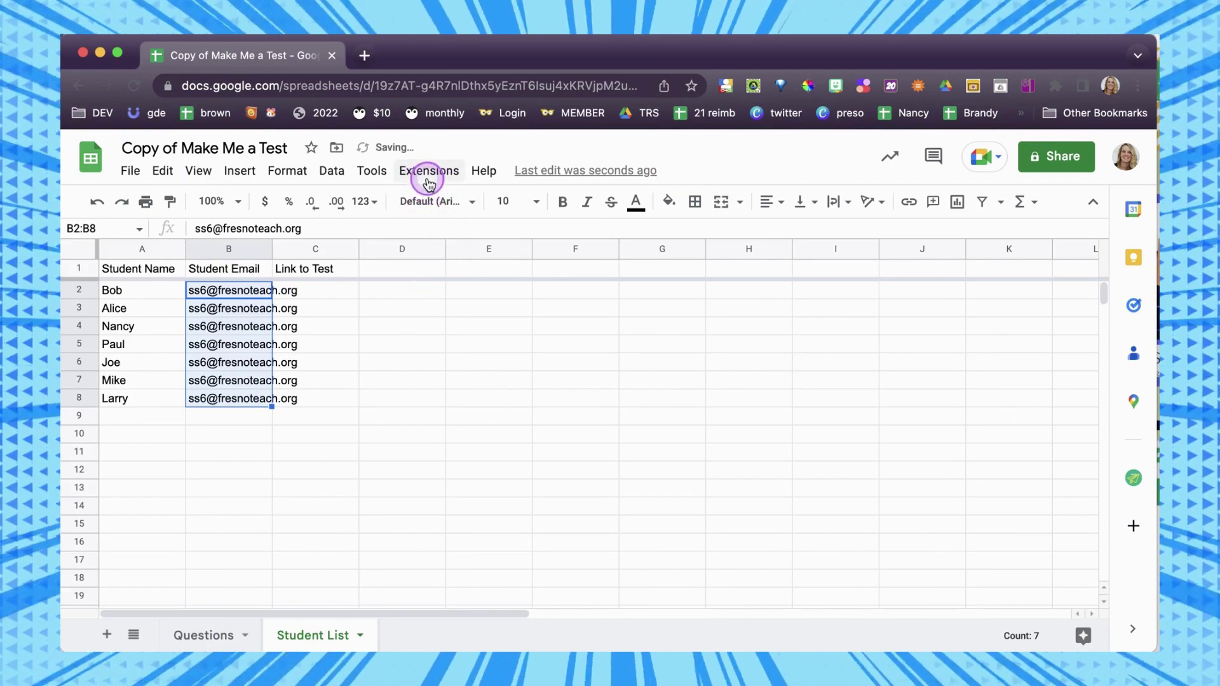
click(426, 171)
Choose Authorize Add-on from the Make Me a Test extension menu.
scroll(484, 592, down, 3)
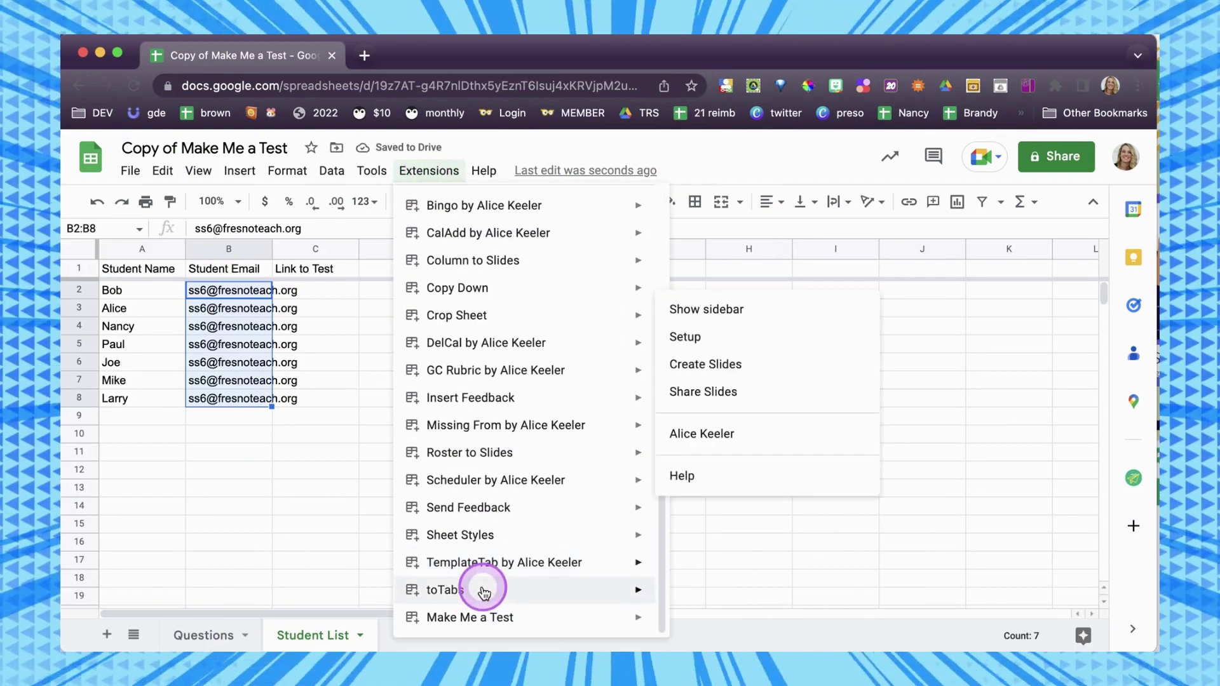
mouse_move(464, 617)
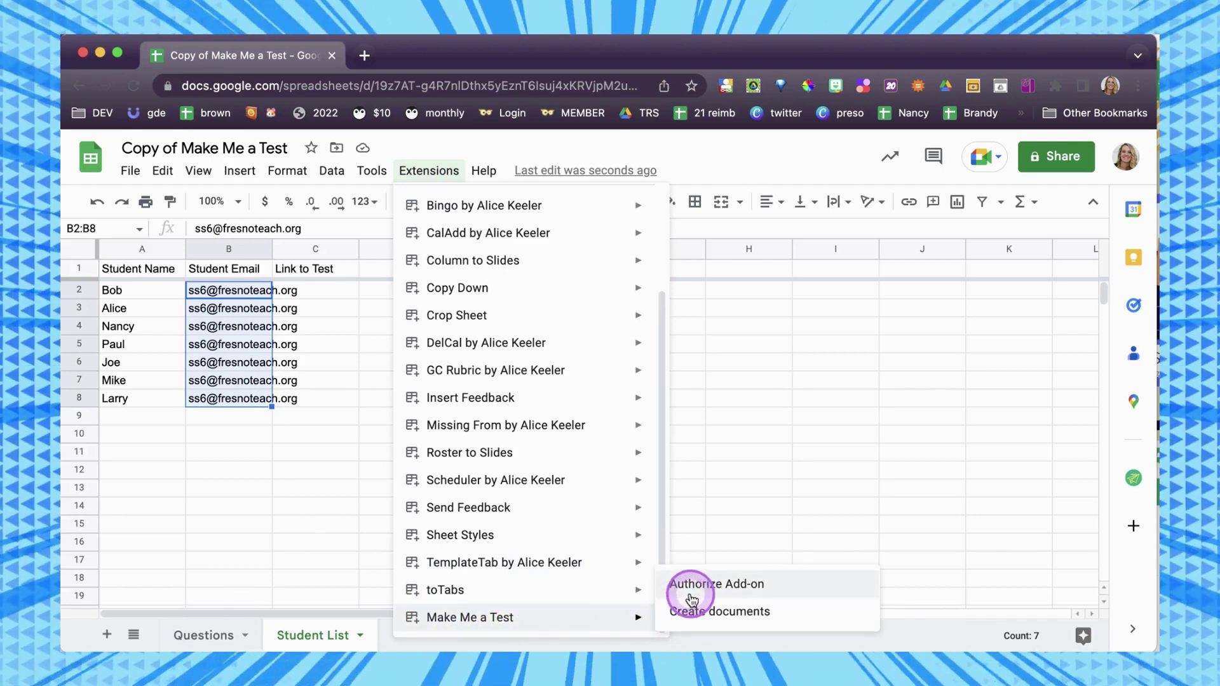
click(690, 591)
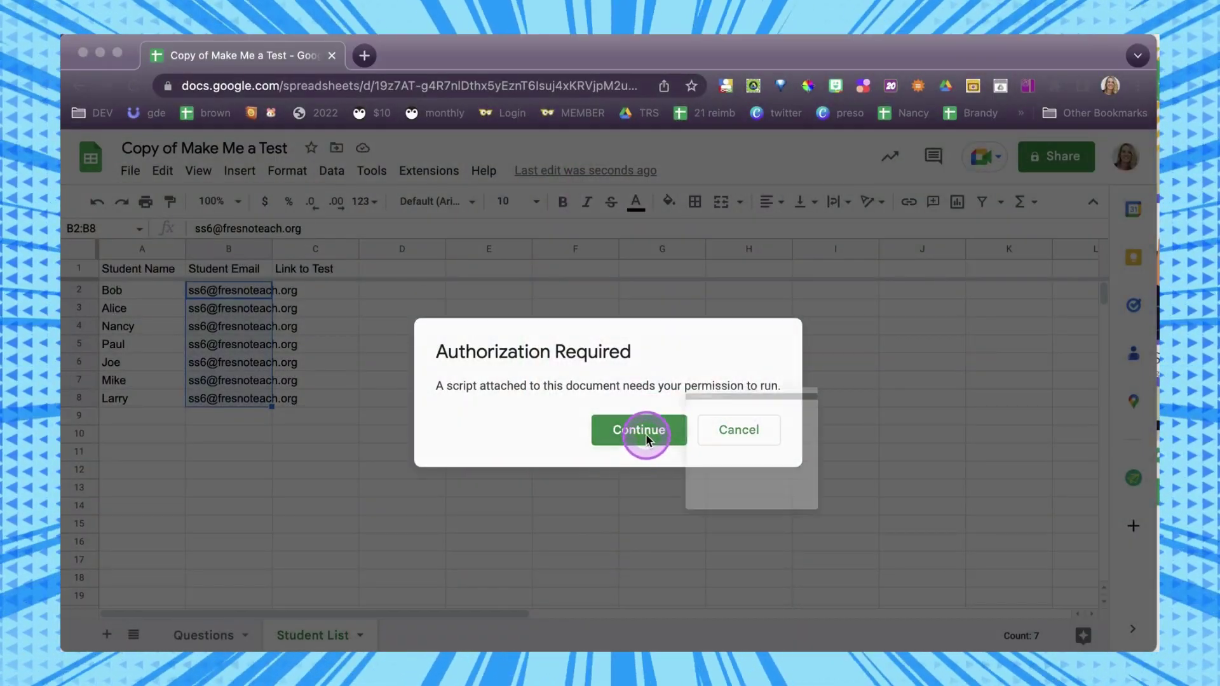
Continue the authorization and allow Make Me a Test access to Google Docs and Sheets.
click(645, 435)
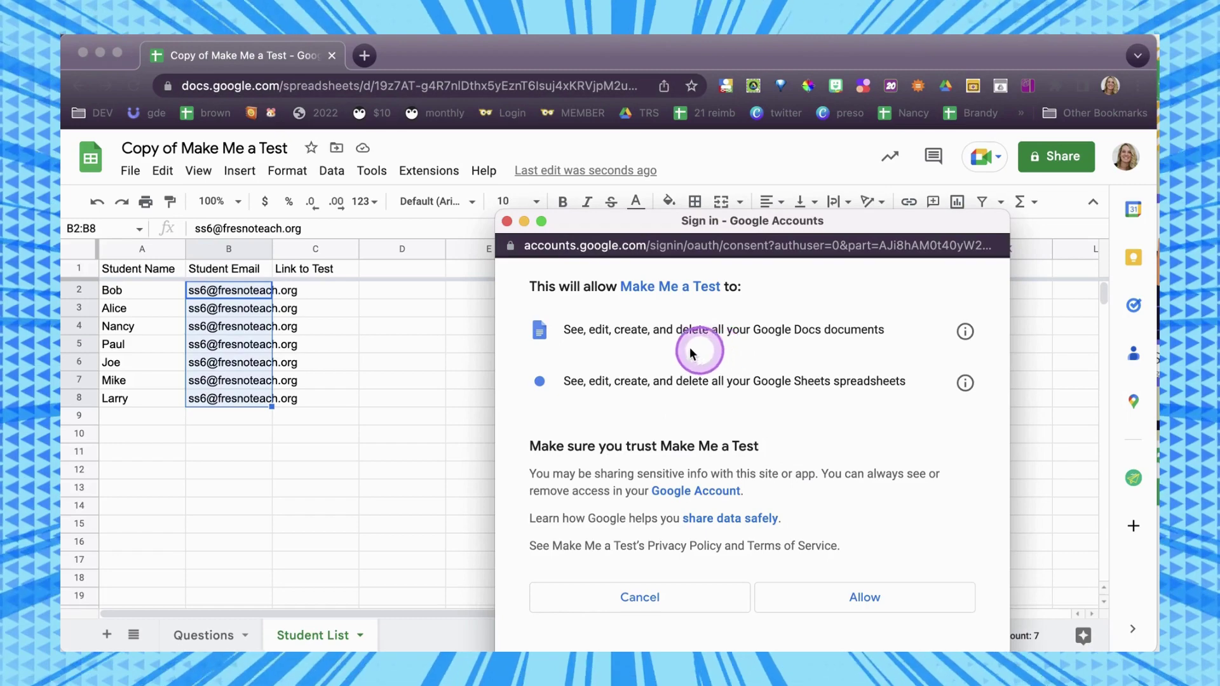
drag(571, 330, 803, 328)
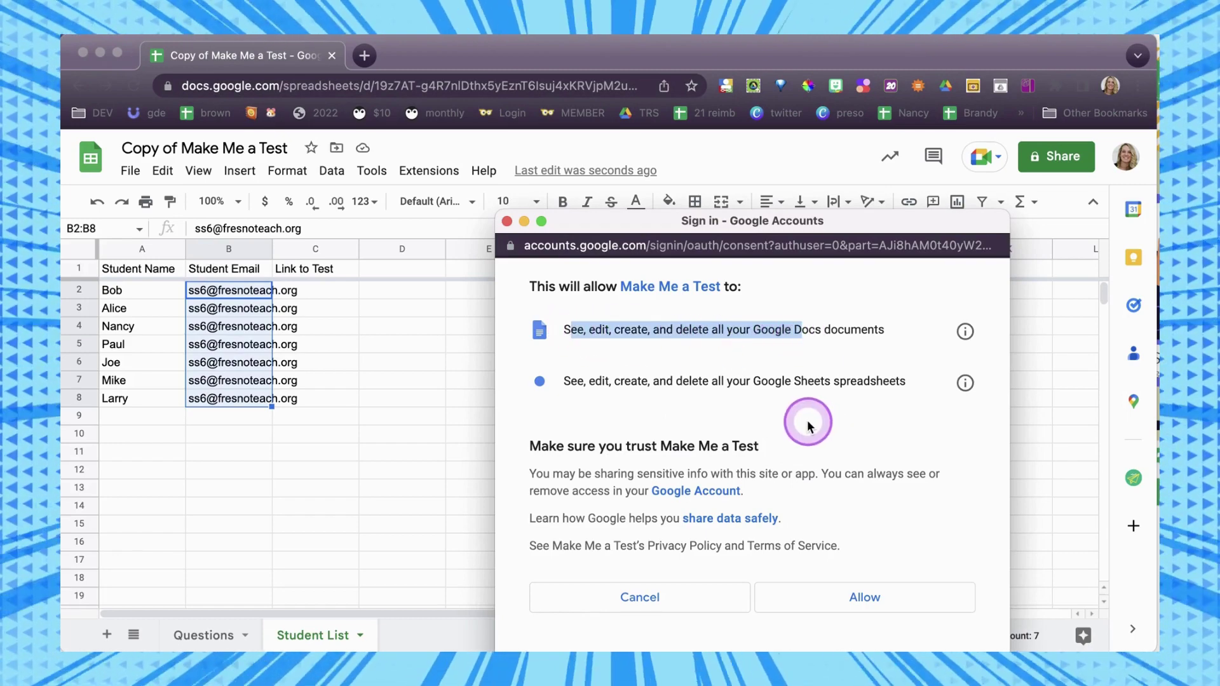
drag(570, 381, 876, 381)
click(829, 525)
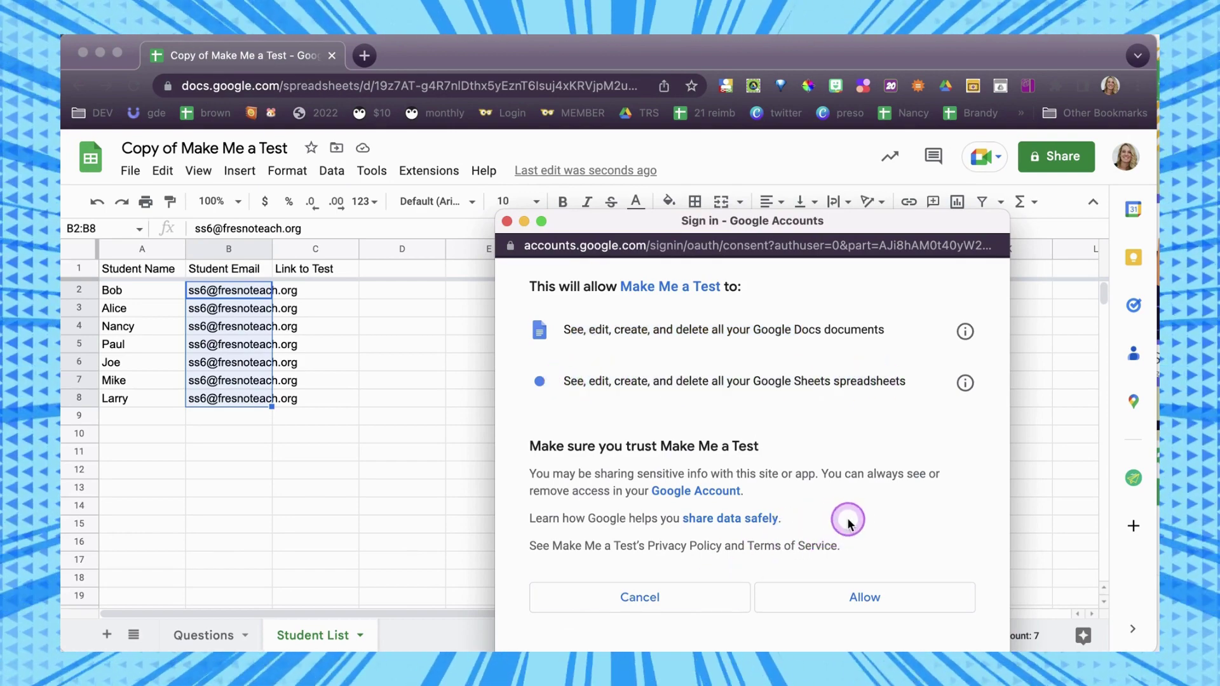
click(851, 598)
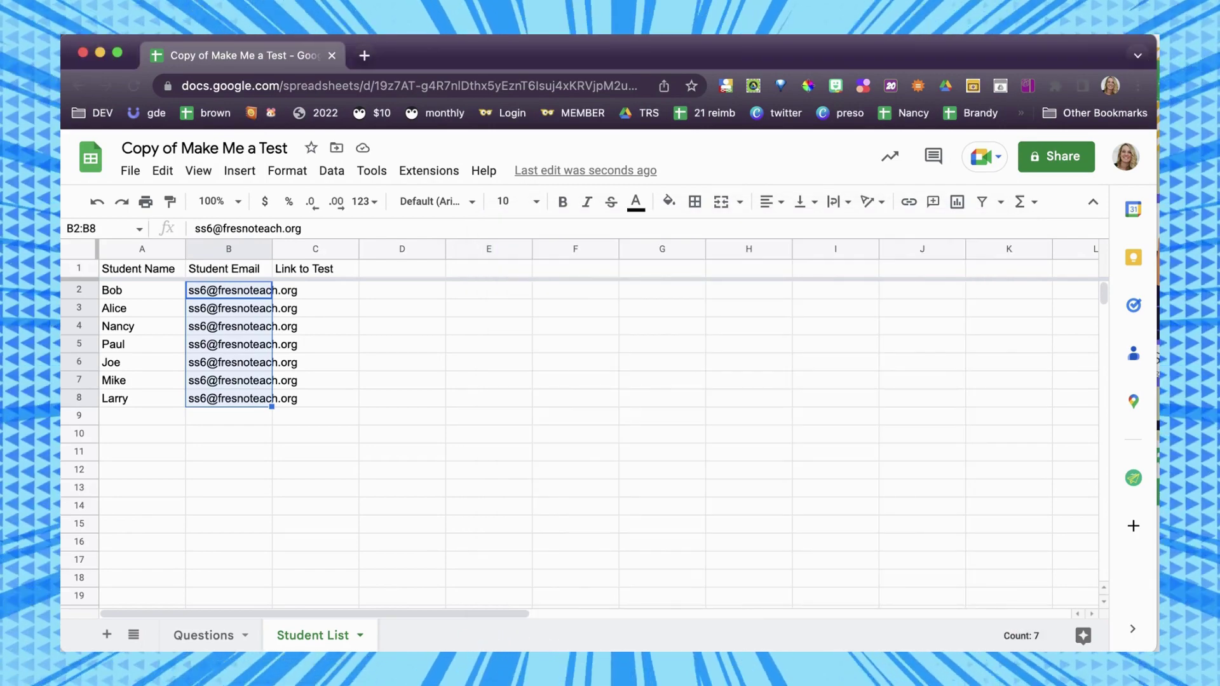
click(505, 459)
click(429, 171)
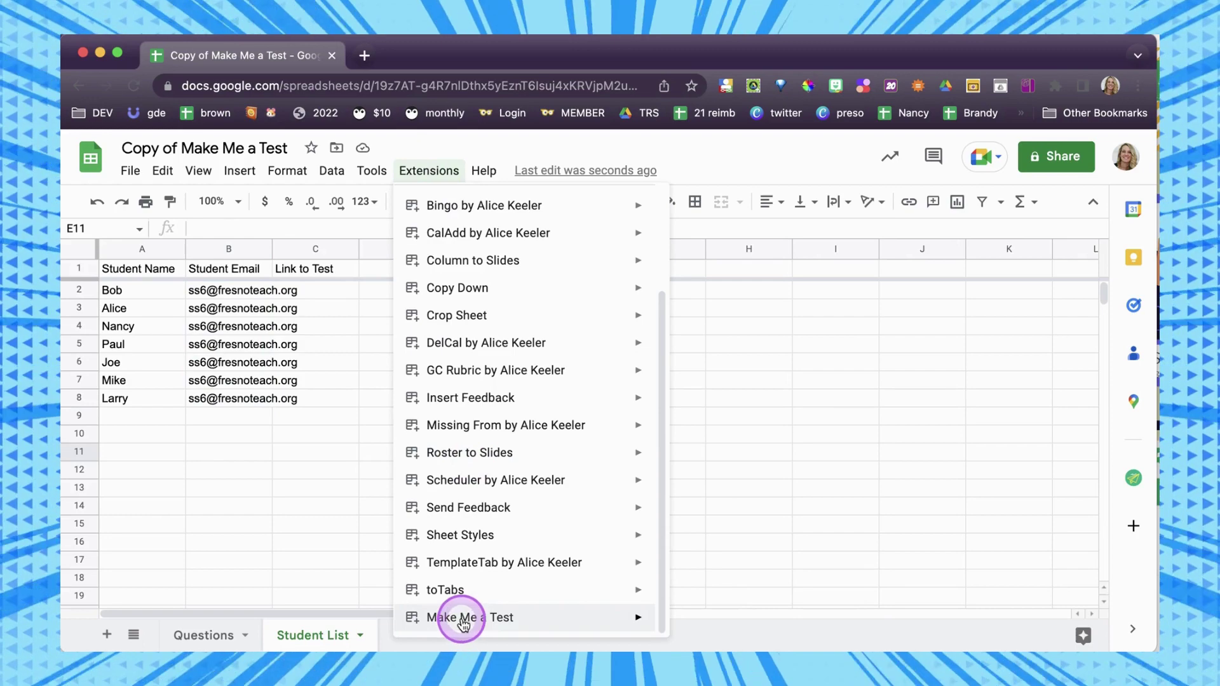
Run Make Me a Test's Create documents with exam name 'Semester Final' and 7 questions per student.
mouse_move(463, 621)
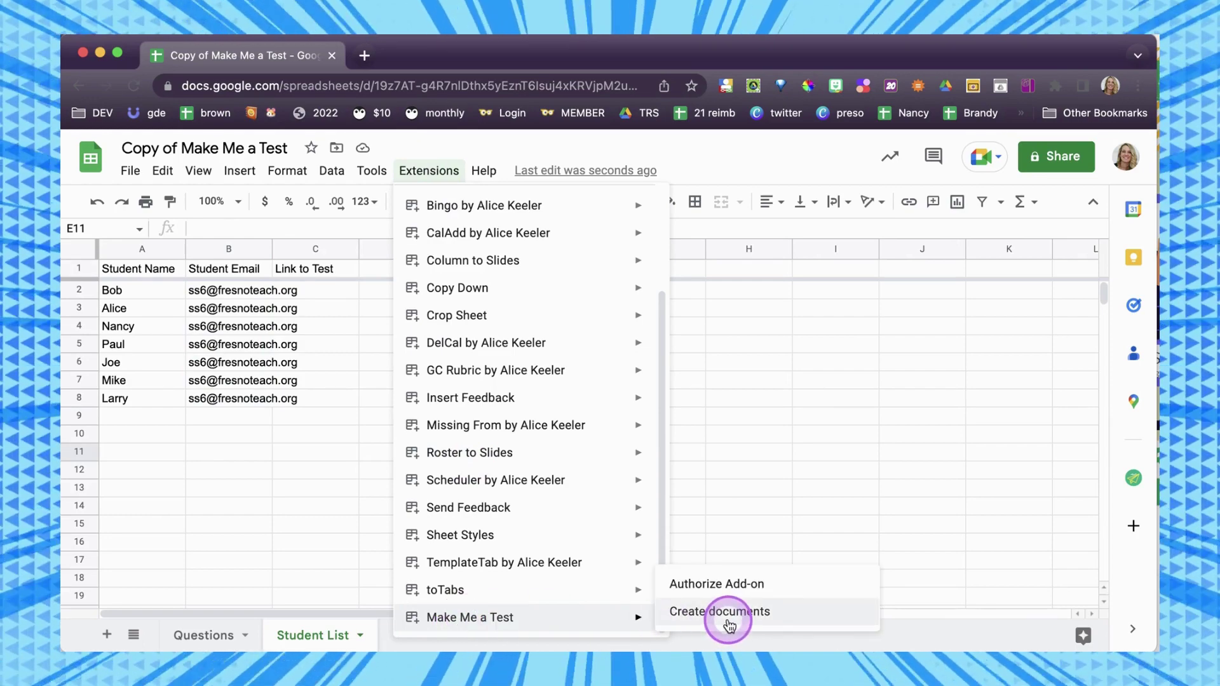
click(728, 621)
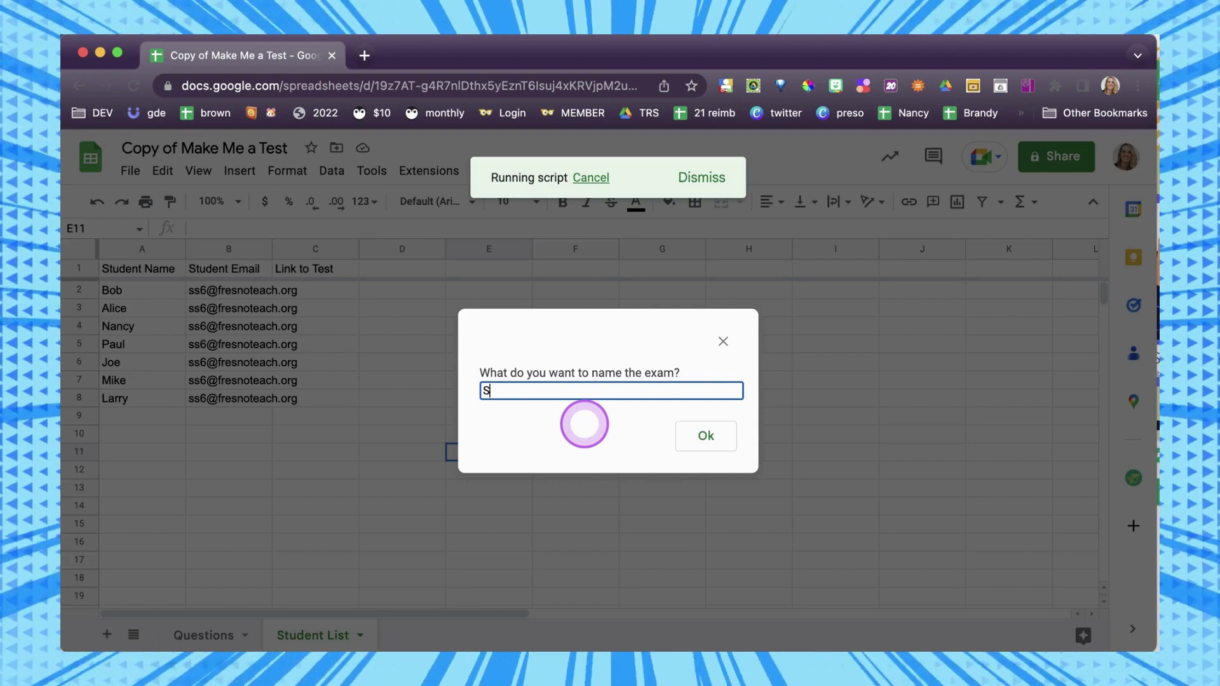
text(Semester Final 2022)
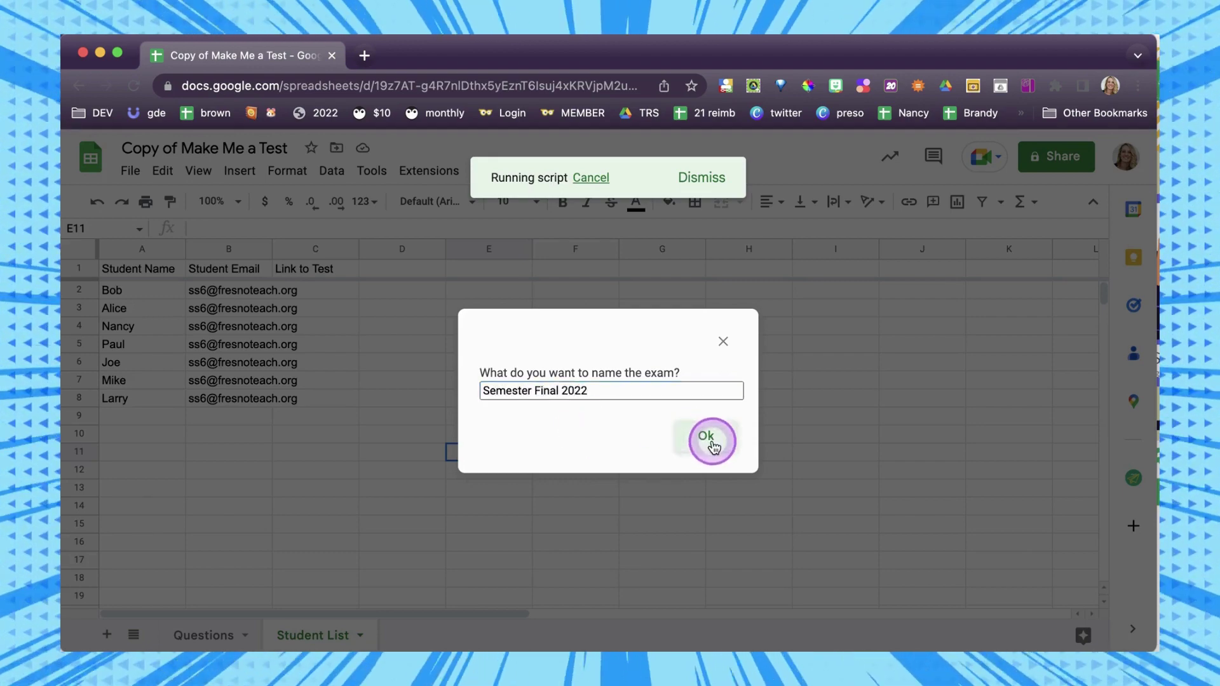
click(707, 438)
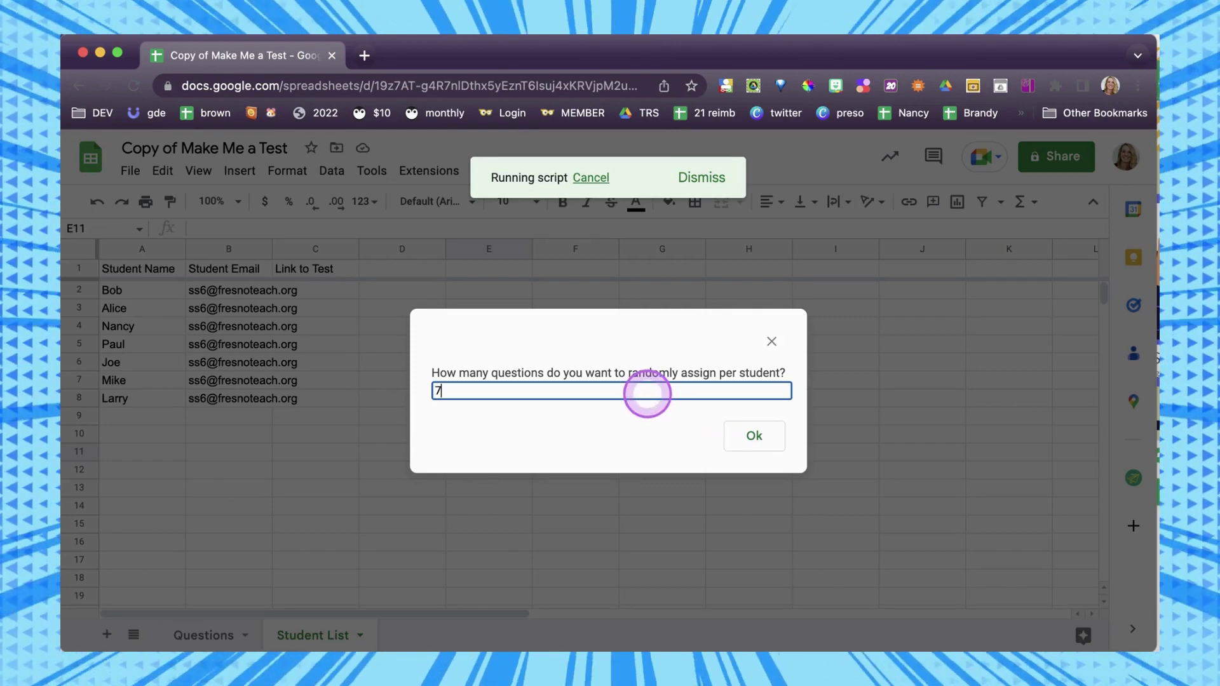
text(7)
click(753, 440)
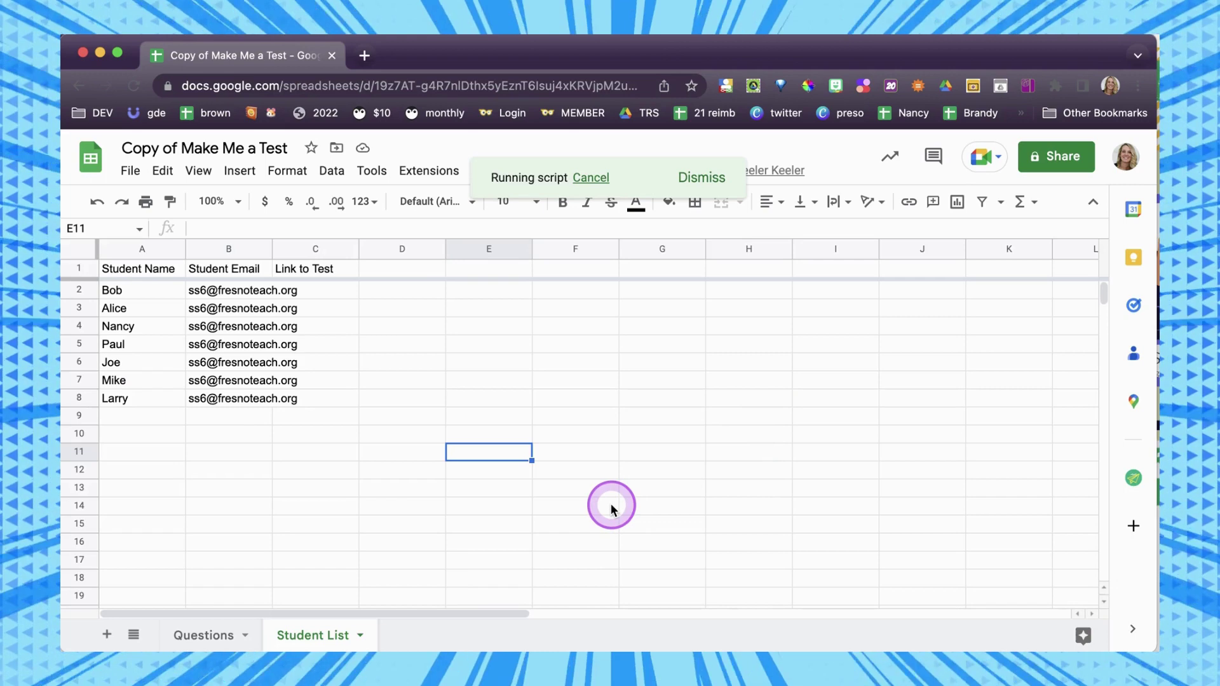
Check the generated test links in C2:C8 and open the first student's test link from its preview.
drag(327, 291, 327, 389)
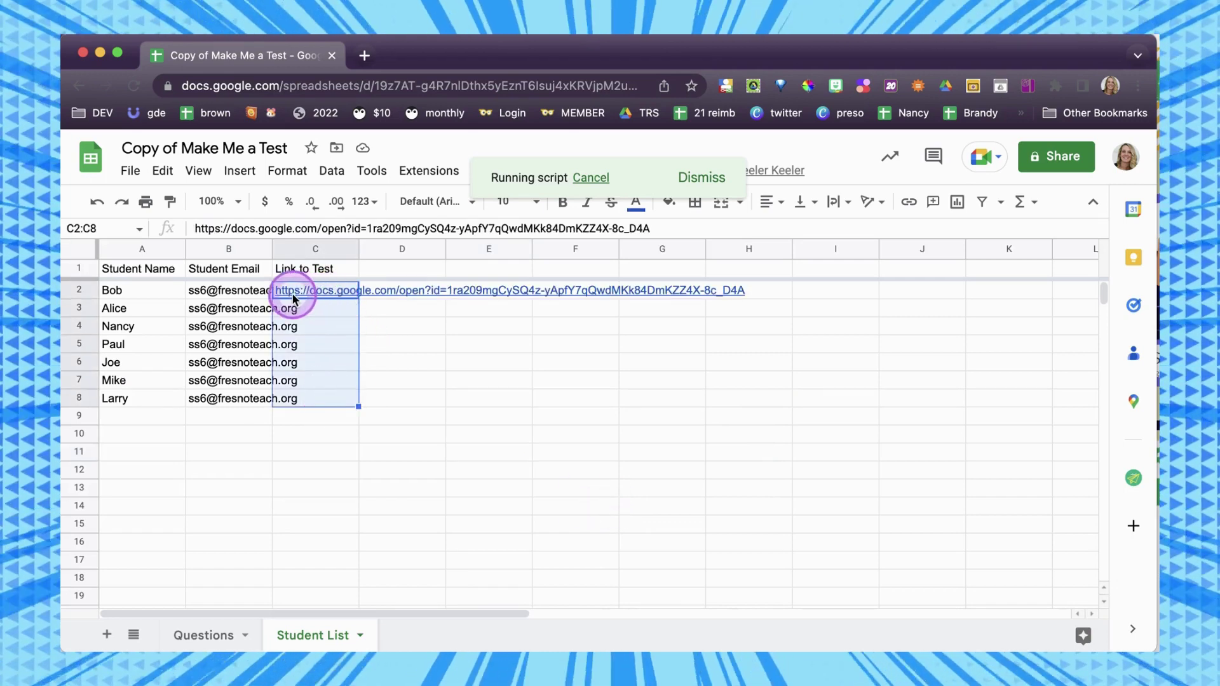
mouse_move(314, 293)
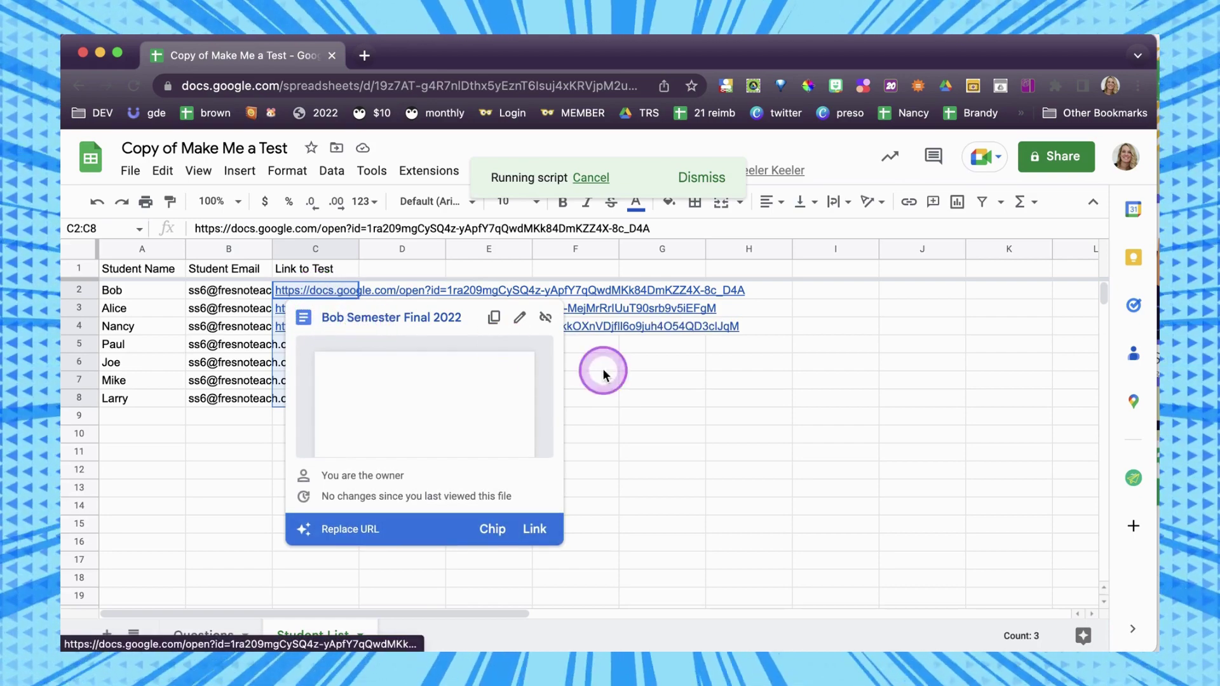
click(666, 390)
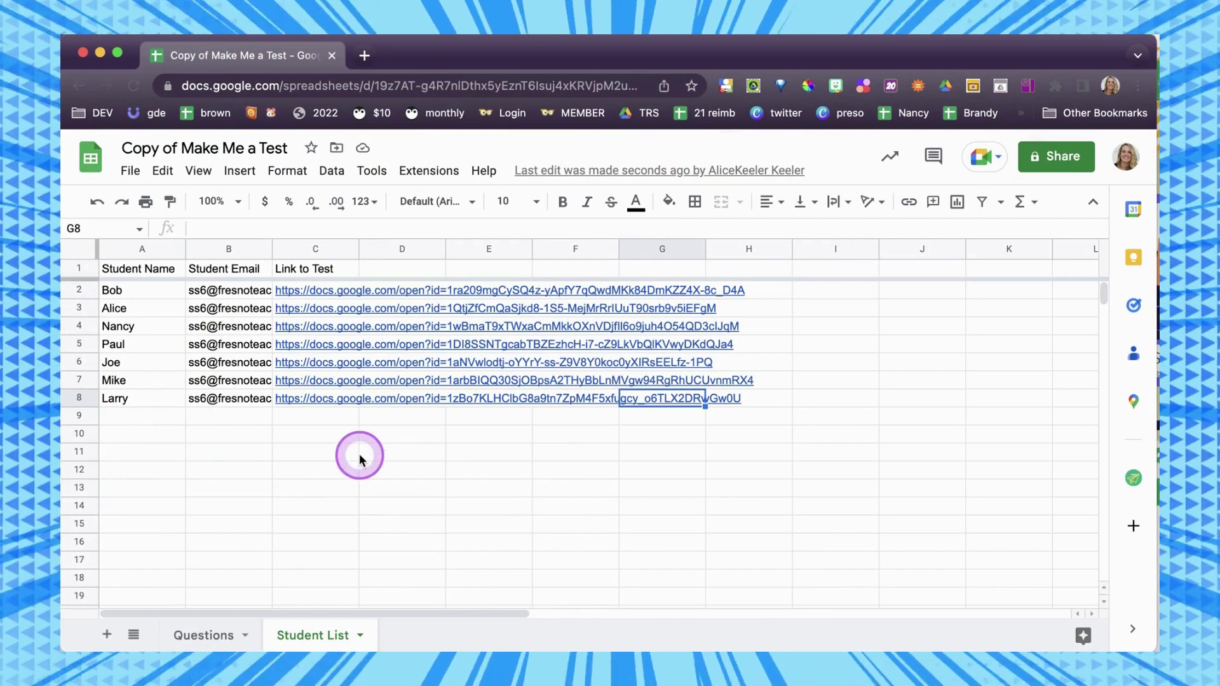
click(325, 296)
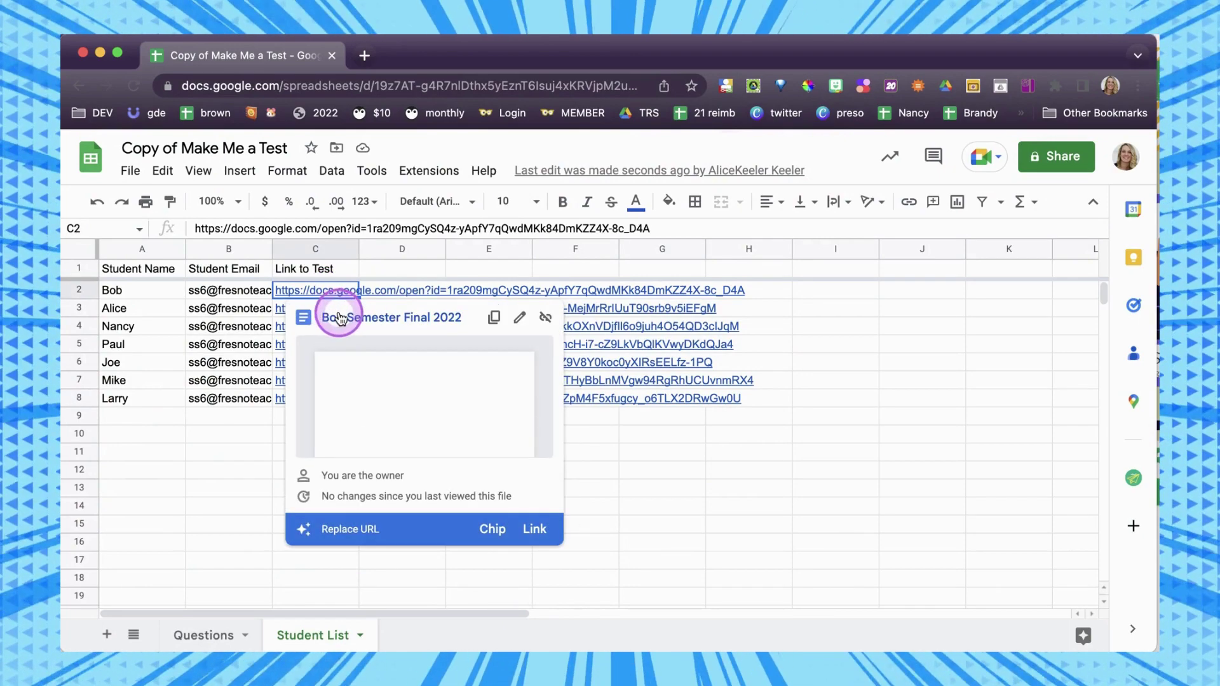
click(346, 318)
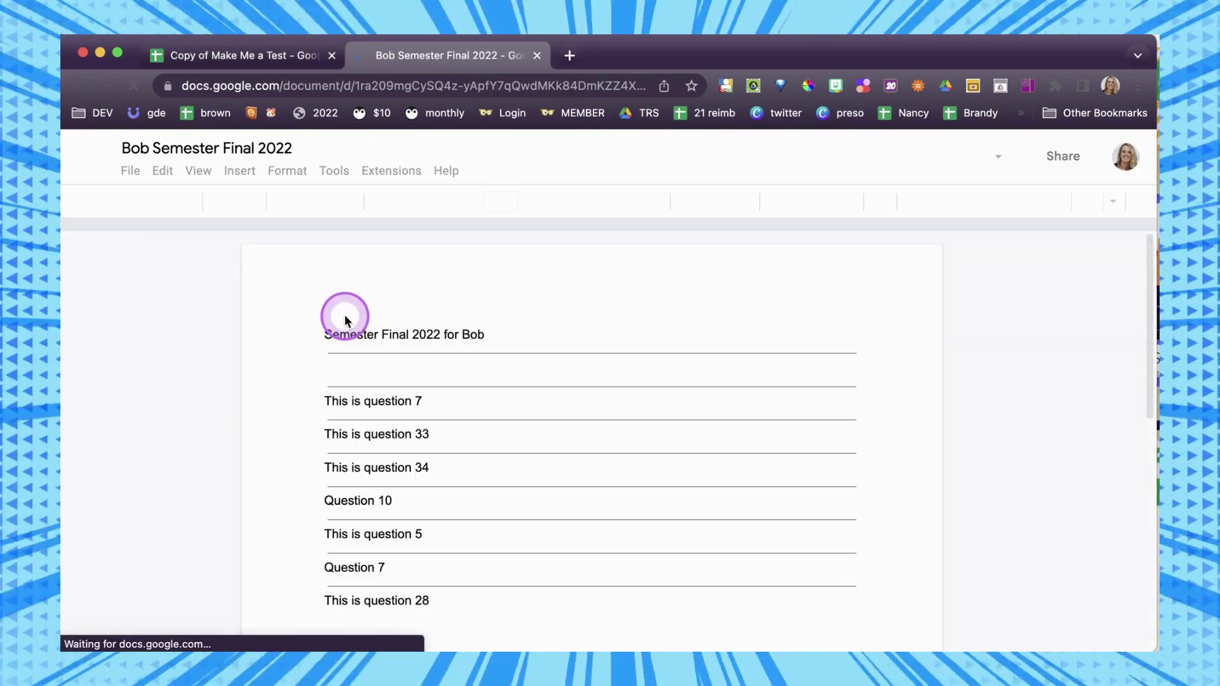
Review the first student's Semester Final 2022 questions in Google Docs, then return to the spreadsheet.
drag(478, 341, 376, 343)
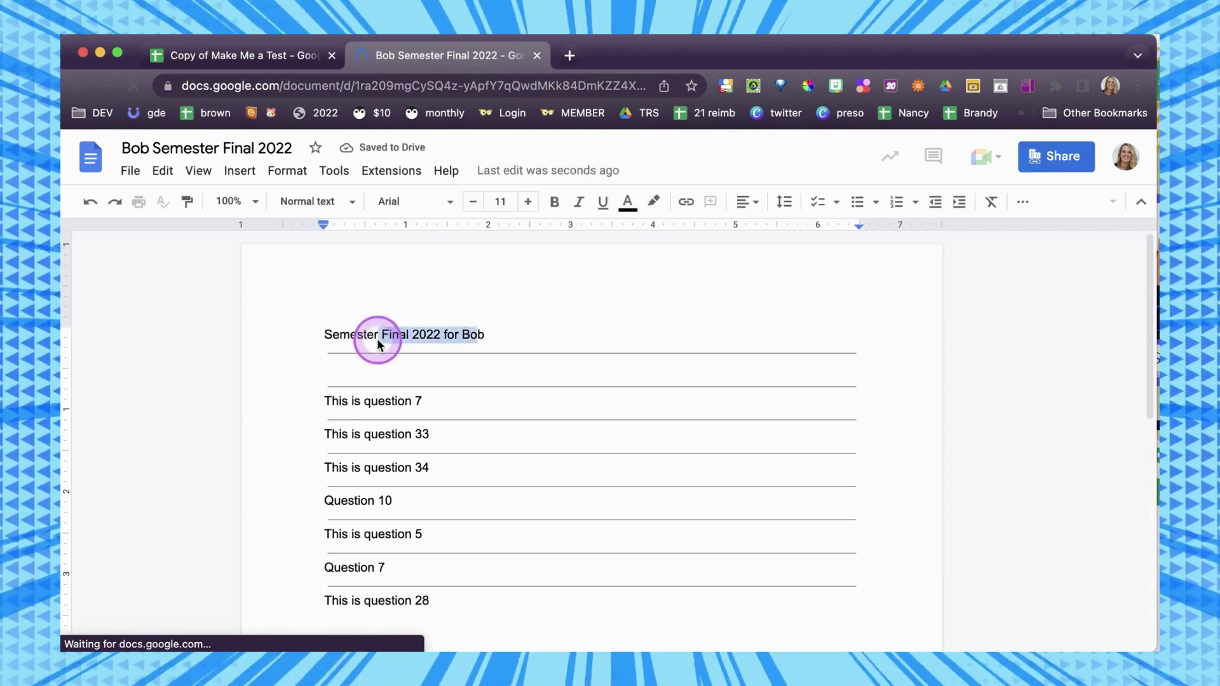
drag(424, 410, 351, 411)
drag(422, 437, 359, 505)
double_click(347, 501)
scroll(351, 569, down, 1)
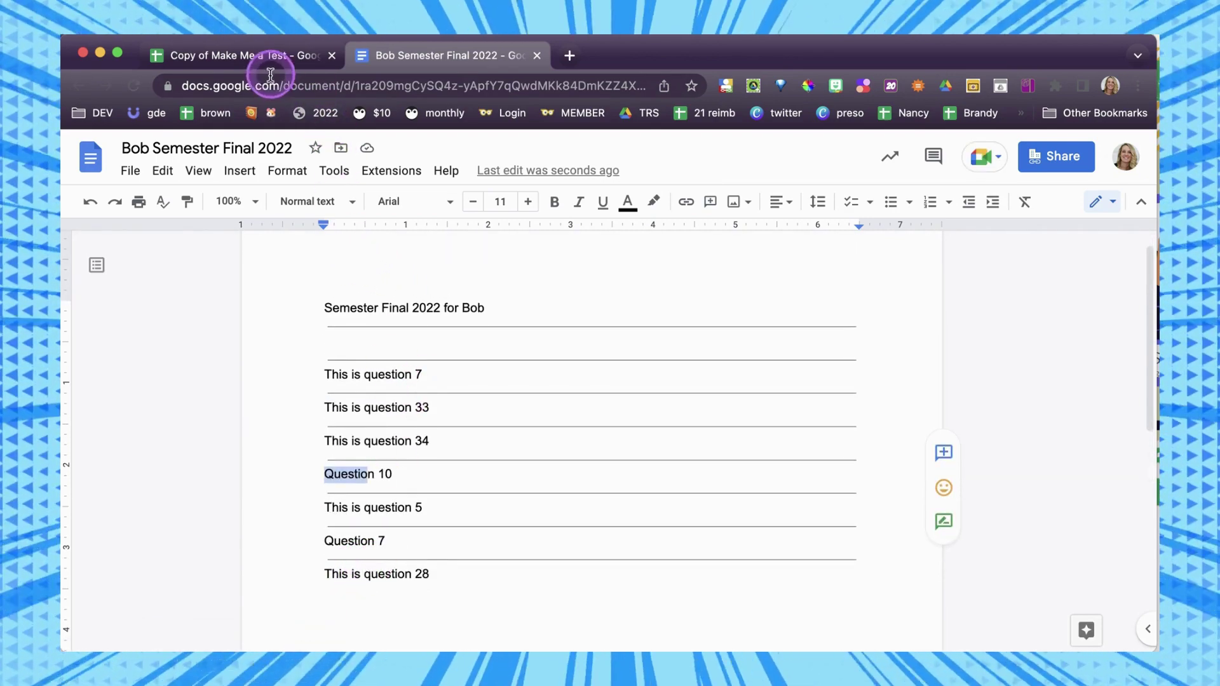
click(273, 58)
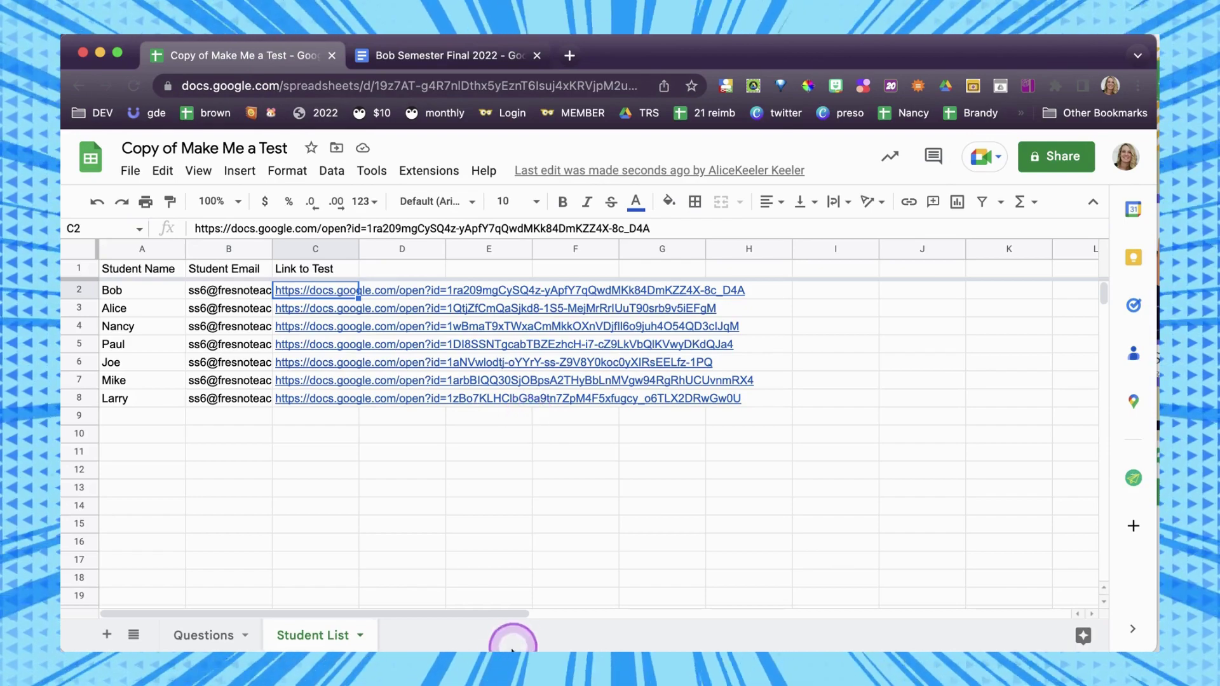